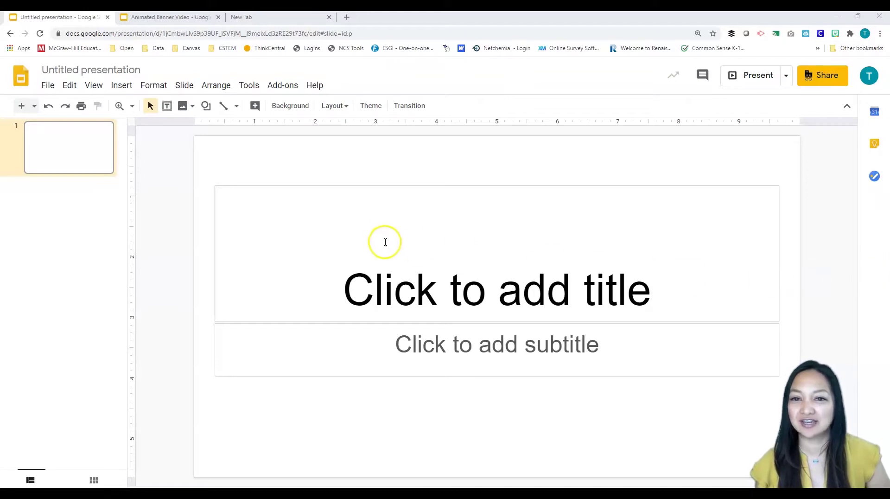
# - Set the presentation's page size to a custom 16.67 × 4.17 inches
pyautogui.click(47, 88)
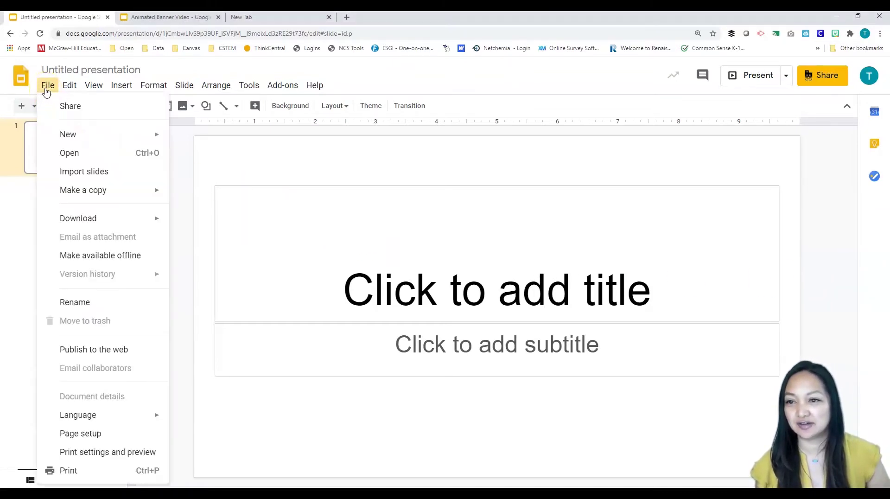
pyautogui.click(77, 433)
pyautogui.click(419, 269)
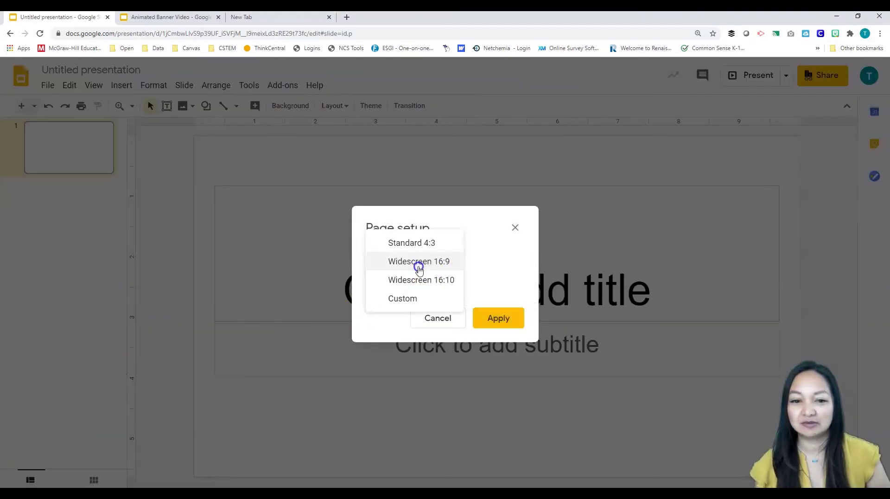
pyautogui.click(421, 298)
pyautogui.doubleClick(392, 290)
pyautogui.write('16.67')
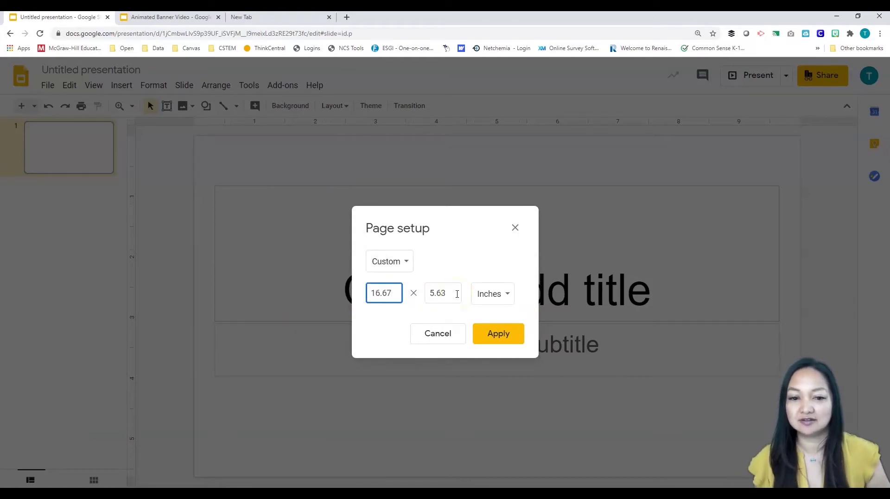
pyautogui.moveTo(456, 293); pyautogui.dragTo(409, 299)
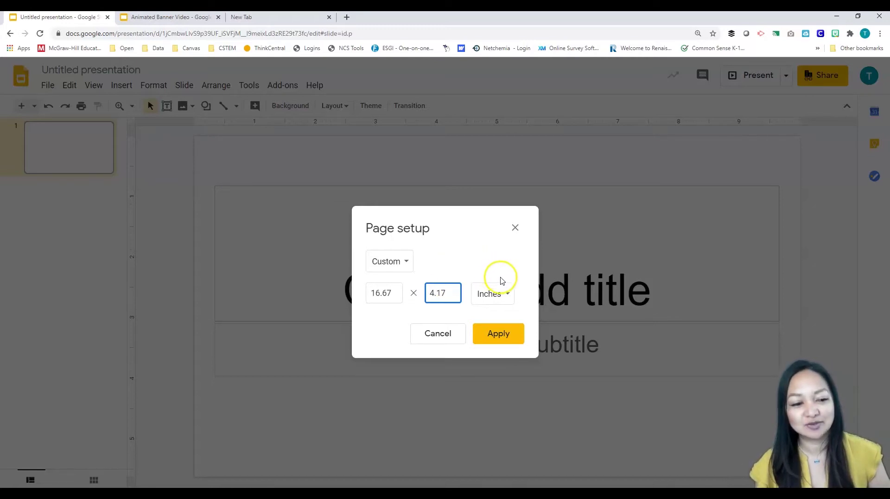
pyautogui.click(498, 334)
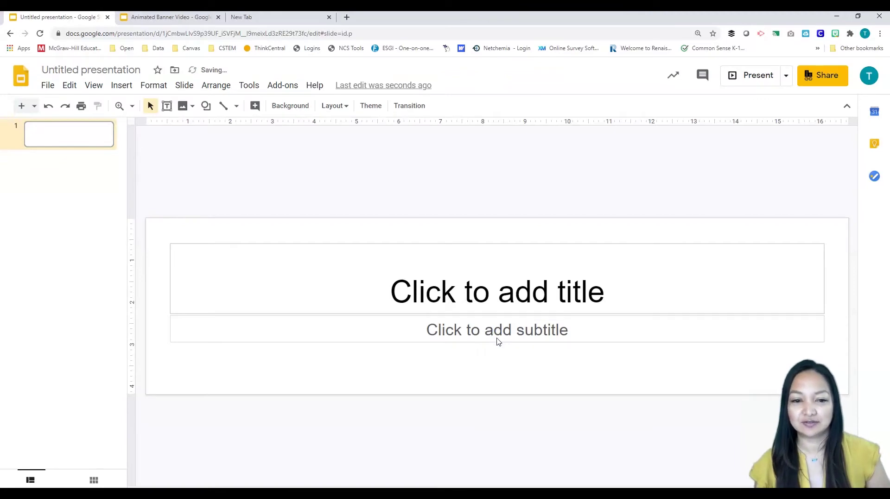
# - Delete the title and subtitle placeholders from the blank slide
pyautogui.moveTo(278, 237); pyautogui.dragTo(292, 365)
pyautogui.press('Delete')
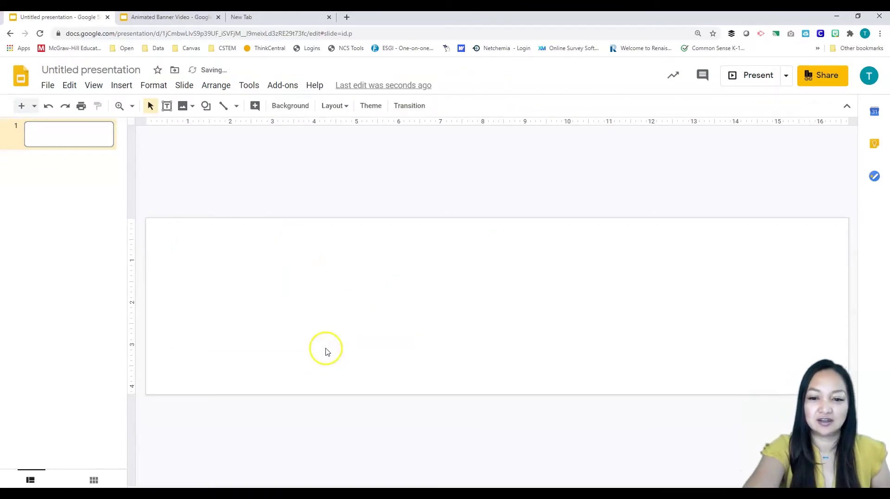
# - Switch to the Animated Banner Video presentation and duplicate its classroom slide until there are nine identical slides
pyautogui.click(171, 22)
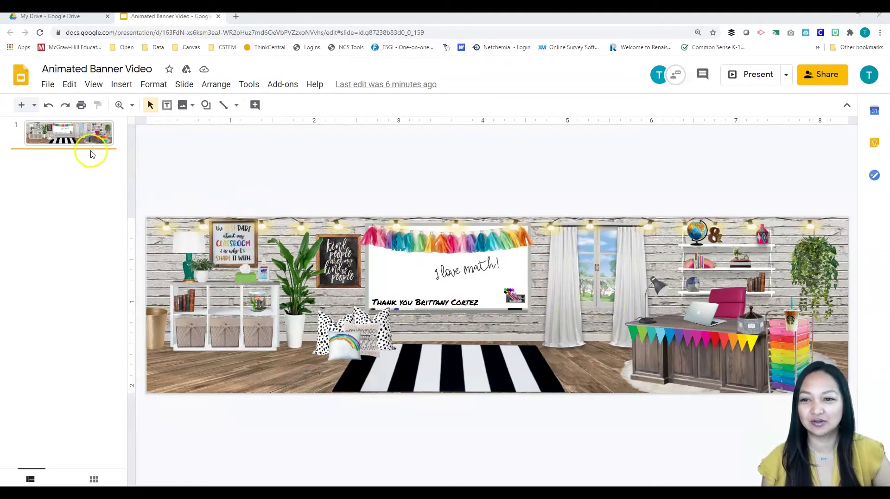
pyautogui.rightClick(81, 139)
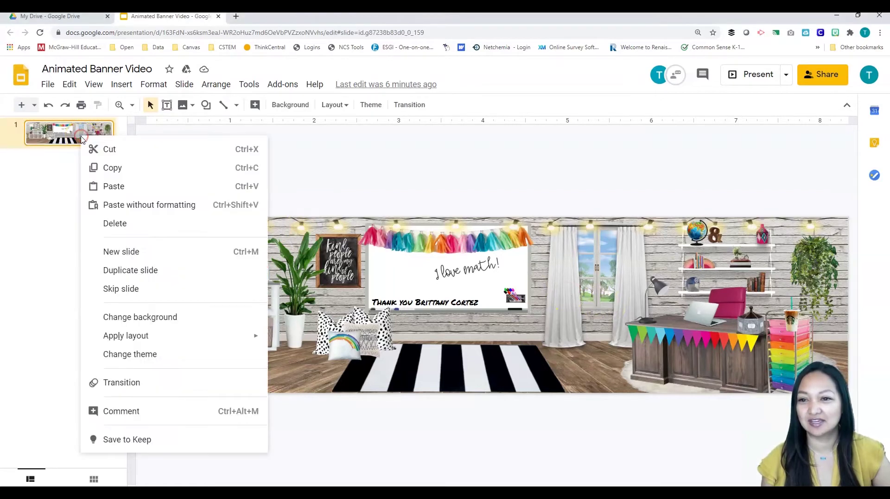
pyautogui.click(121, 270)
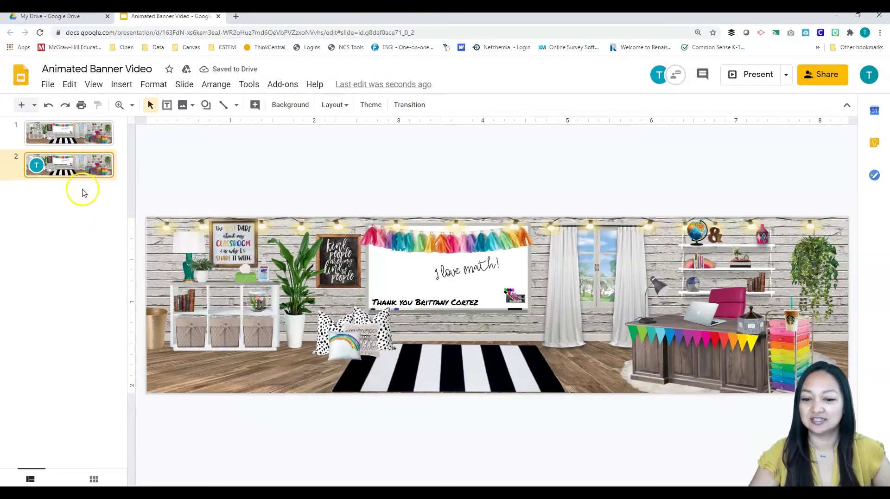
pyautogui.click(82, 191)
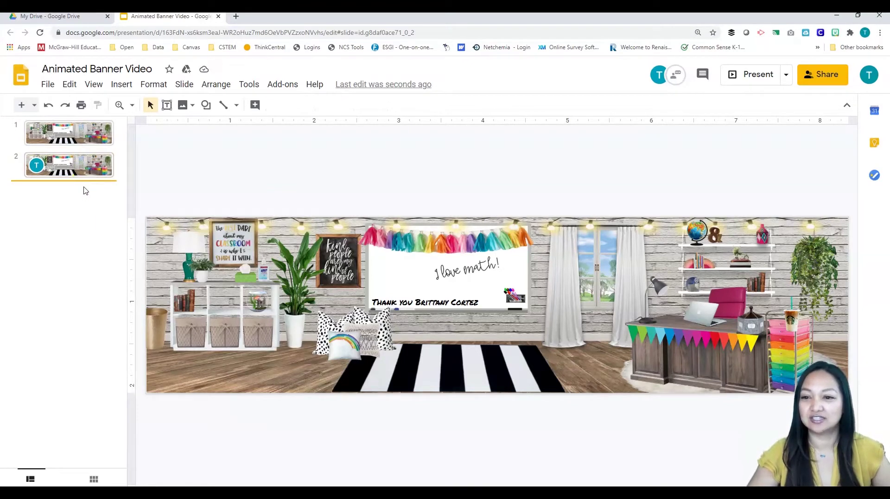
pyautogui.hotkey('ctrl', 'v')
pyautogui.hotkey('ctrl', 'v')
pyautogui.hotkey('ctrl', 'v')
pyautogui.hotkey('ctrl', 'v')
pyautogui.hotkey('ctrl', 'v')
pyautogui.hotkey('ctrl', 'v')
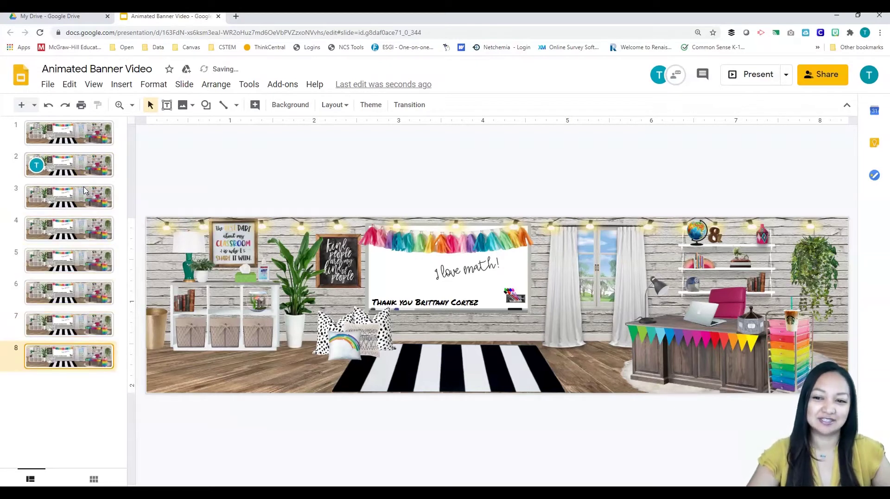
pyautogui.hotkey('ctrl', 'v')
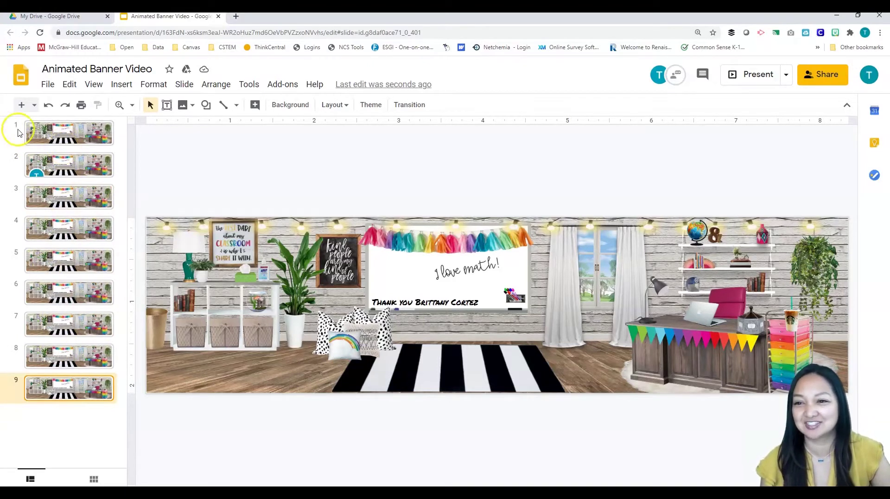
# - Add the standing, startled-looking Bitmoji to slide 1 and place it in front of the white storage shelf
pyautogui.click(56, 134)
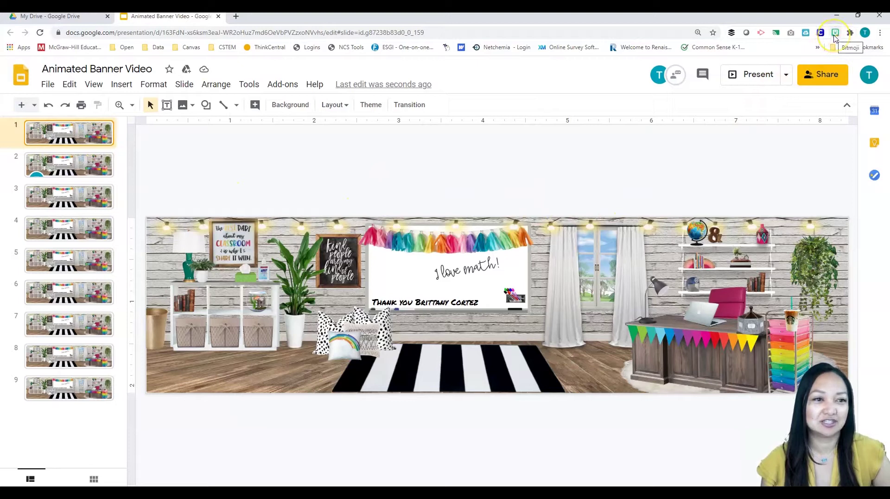
pyautogui.click(834, 35)
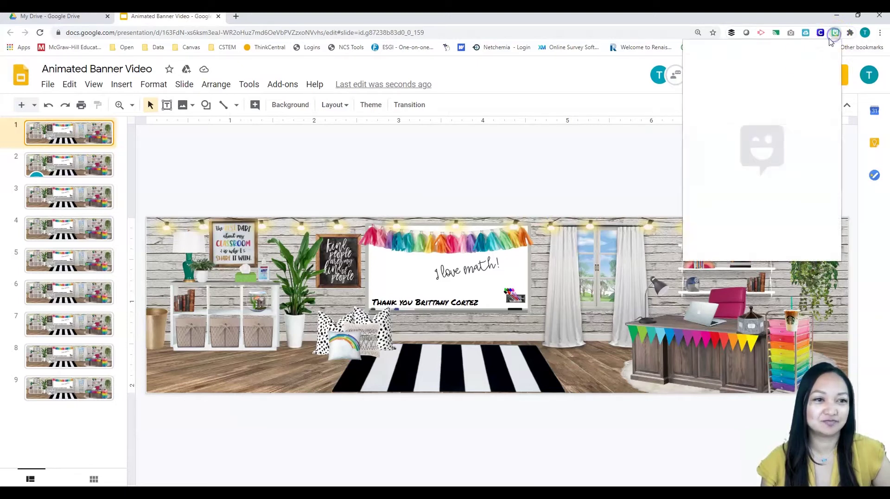
pyautogui.click(759, 66)
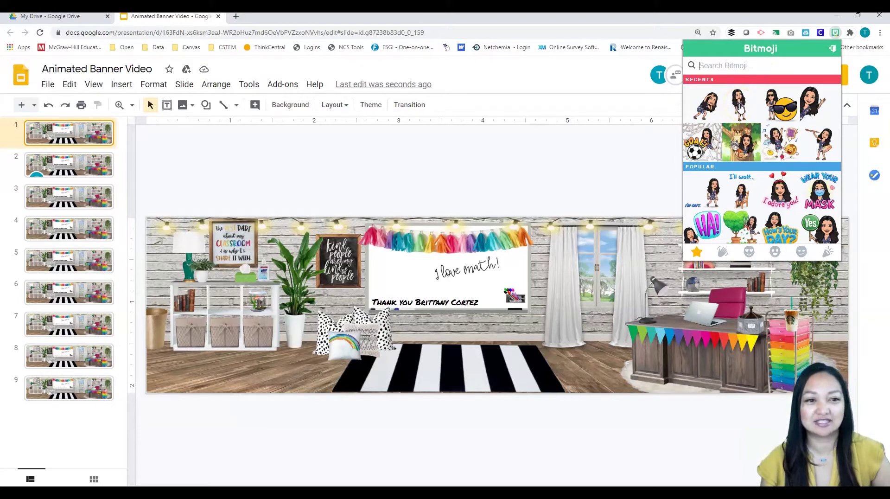
pyautogui.moveTo(740, 107); pyautogui.dragTo(491, 287)
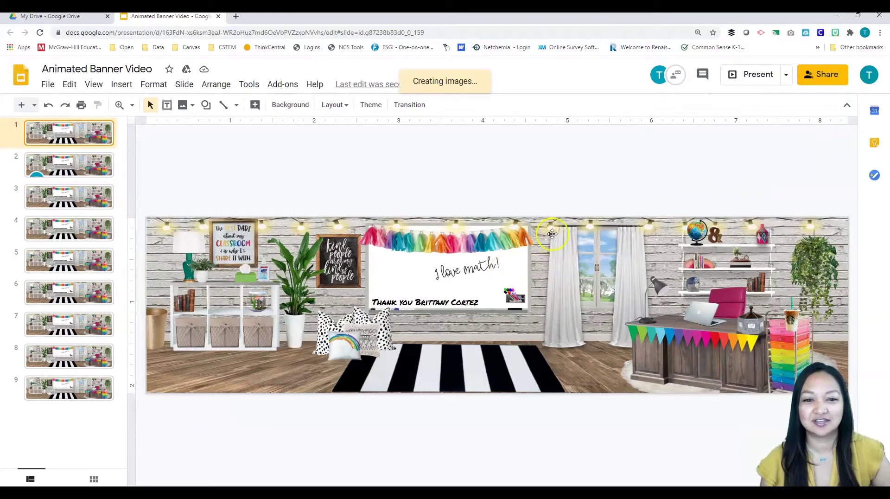
pyautogui.moveTo(507, 339); pyautogui.dragTo(544, 316)
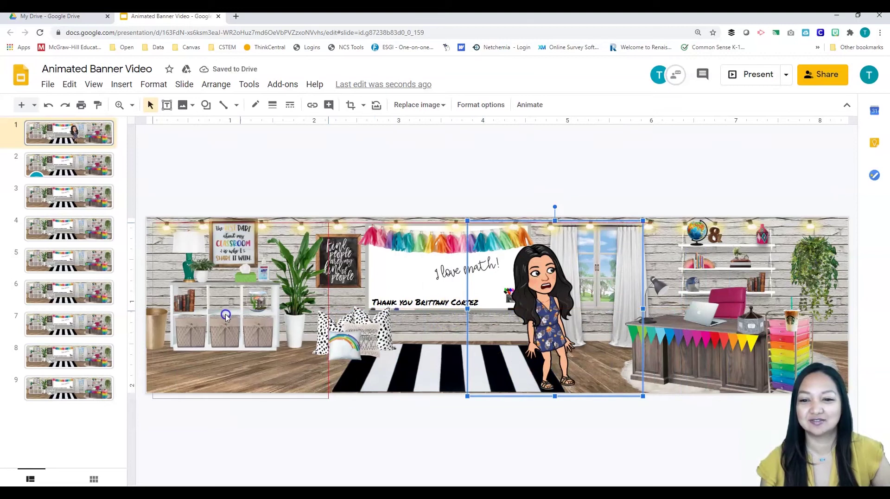
pyautogui.moveTo(222, 316); pyautogui.dragTo(224, 314)
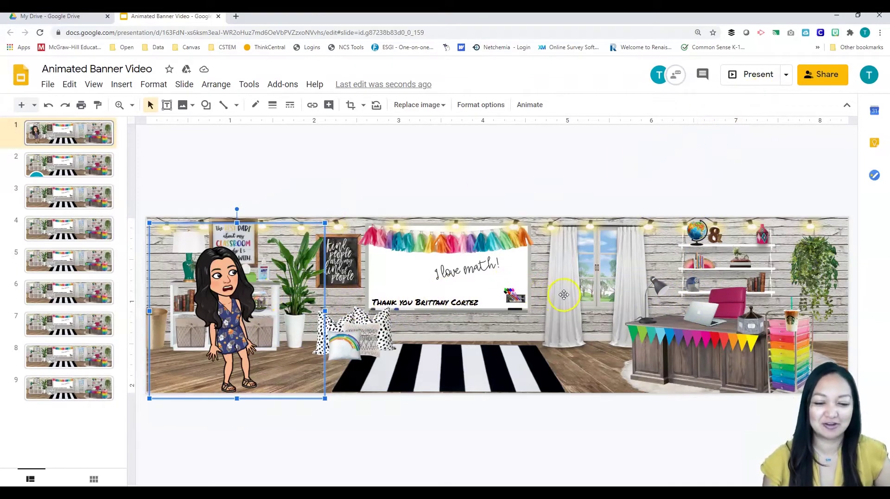
# - On slide 2, search Bitmoji for "run", add the running character with a dust trail, and place it near the plant and pillows
pyautogui.click(83, 171)
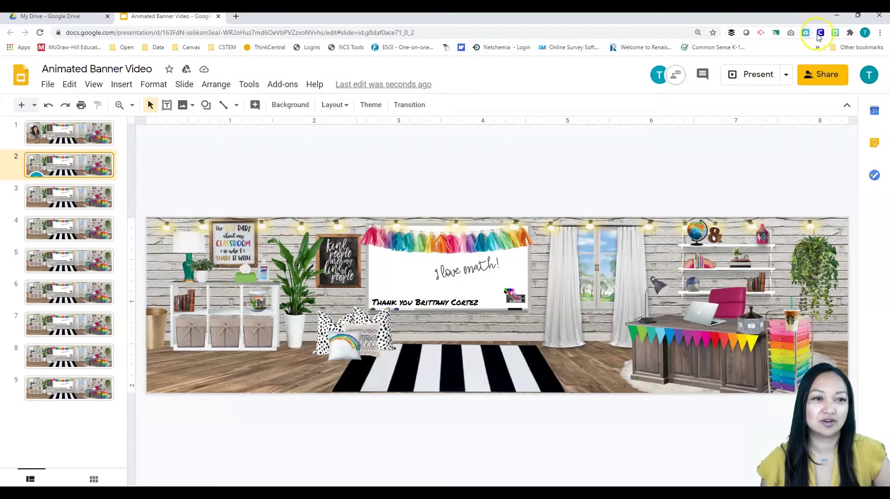
pyautogui.click(834, 33)
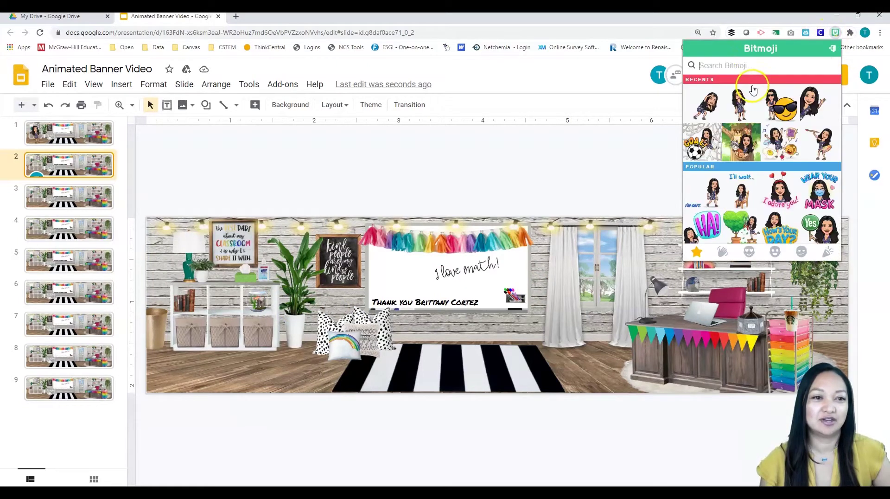
pyautogui.write('run')
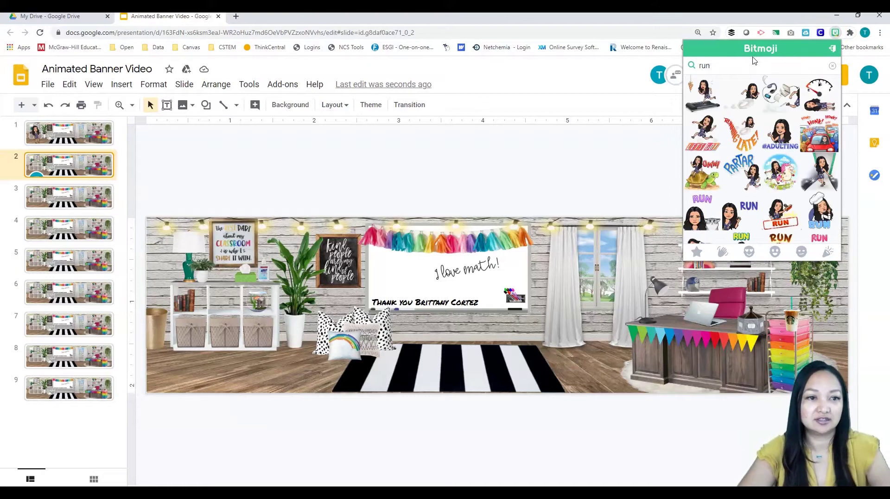
pyautogui.moveTo(741, 95); pyautogui.dragTo(389, 335)
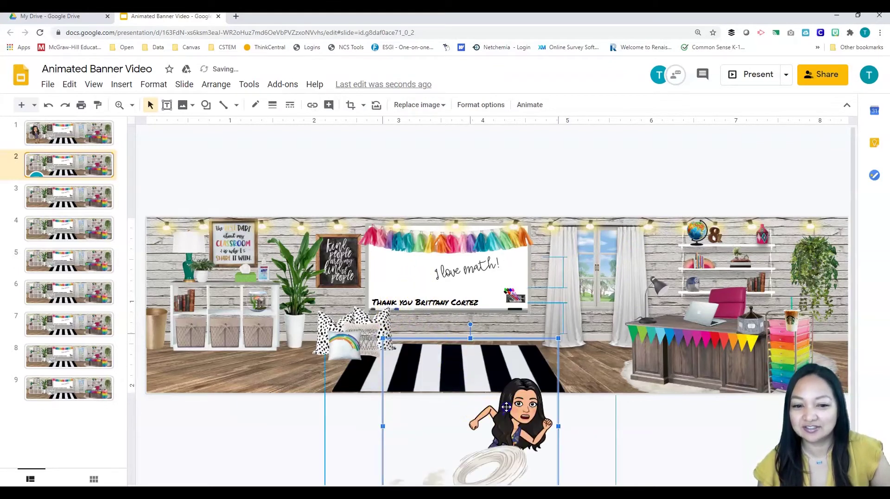
pyautogui.moveTo(503, 404); pyautogui.dragTo(341, 297)
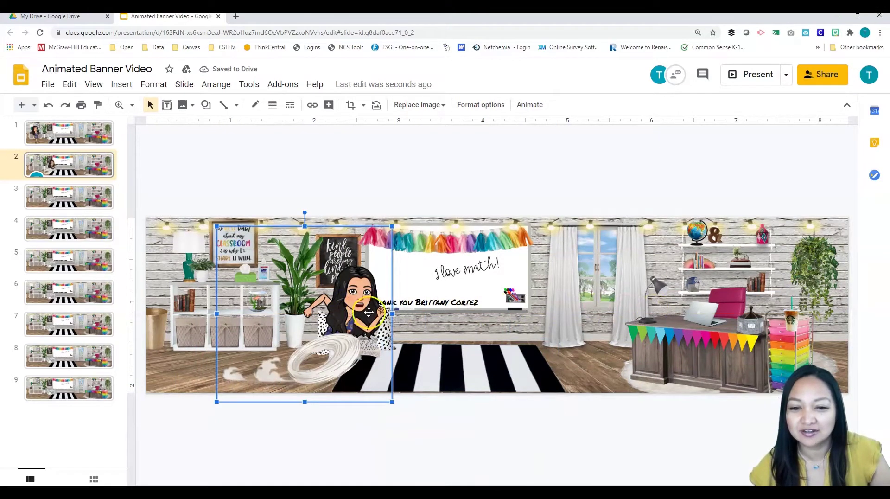
pyautogui.moveTo(354, 315); pyautogui.dragTo(320, 318)
# - Add the same running Bitmoji to slide 3, placed farther right between the pillows and the striped rug
pyautogui.click(93, 202)
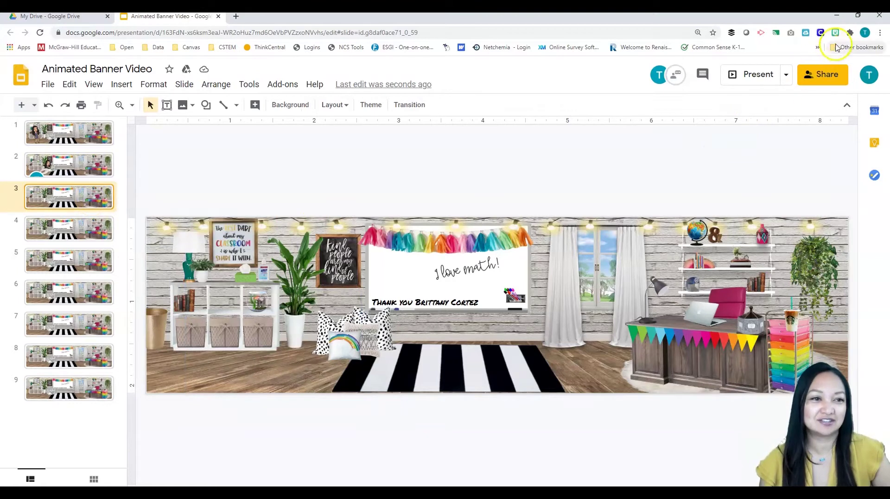
pyautogui.click(835, 35)
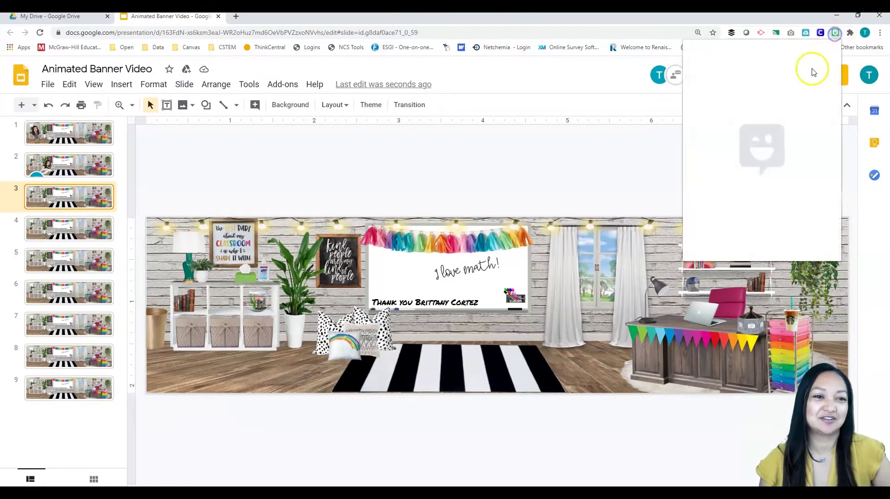
pyautogui.moveTo(750, 115); pyautogui.dragTo(344, 347)
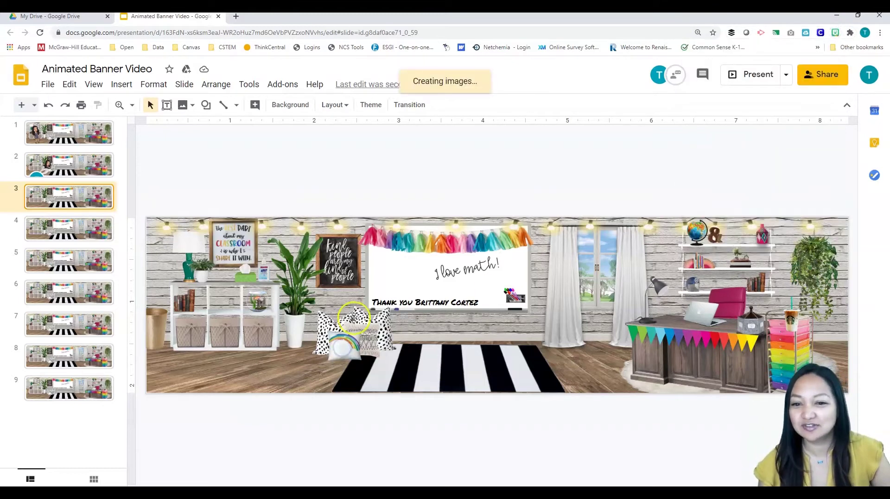
pyautogui.moveTo(469, 444); pyautogui.dragTo(399, 342)
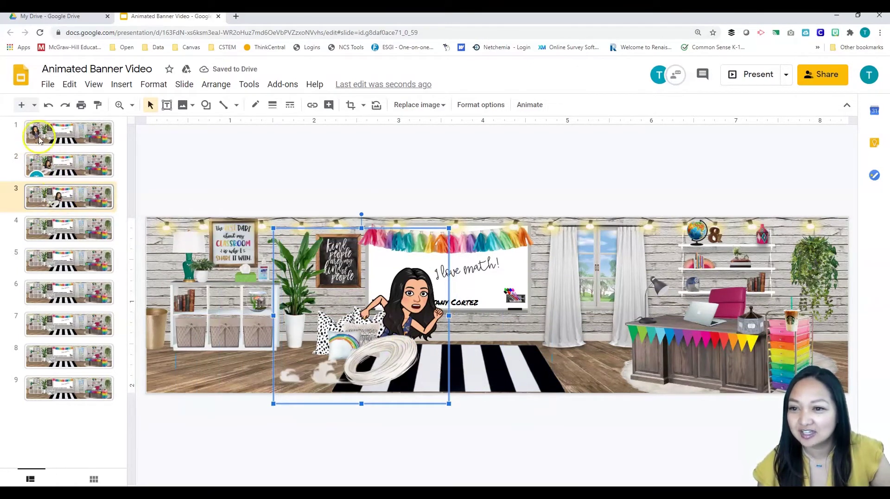
pyautogui.moveTo(402, 326)
pyautogui.mouseDown()
pyautogui.moveTo(391, 328)
pyautogui.moveTo(411, 329)
pyautogui.mouseUp()
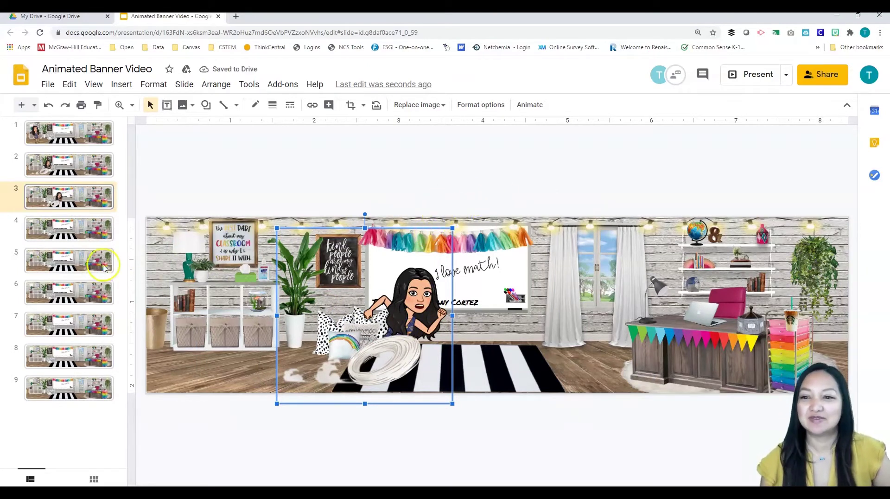
# - On slide 4, search Bitmoji for "pose", add the star-jumping character with raised arms, and place it above the striped rug, between whiteboard and window
pyautogui.click(84, 235)
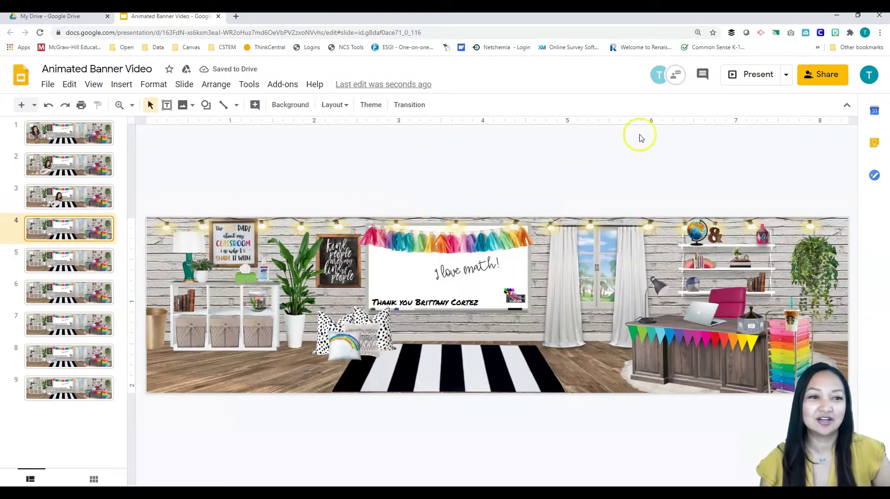
pyautogui.click(834, 35)
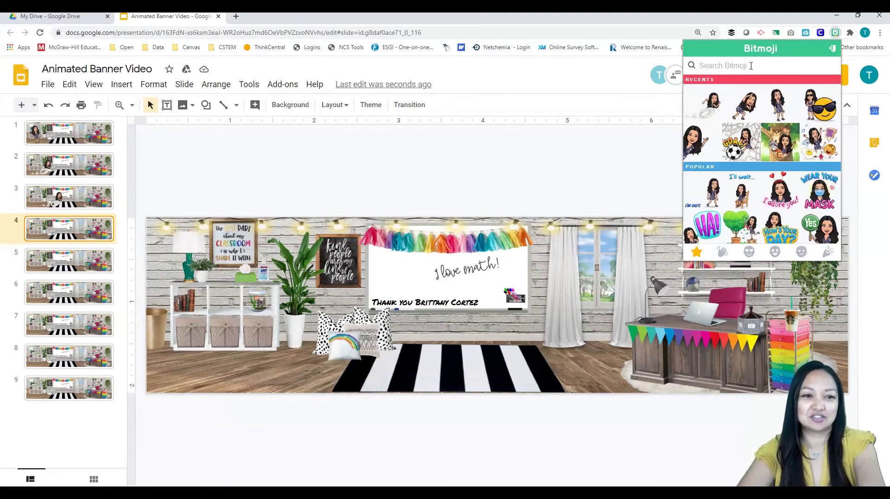
pyautogui.write('jump')
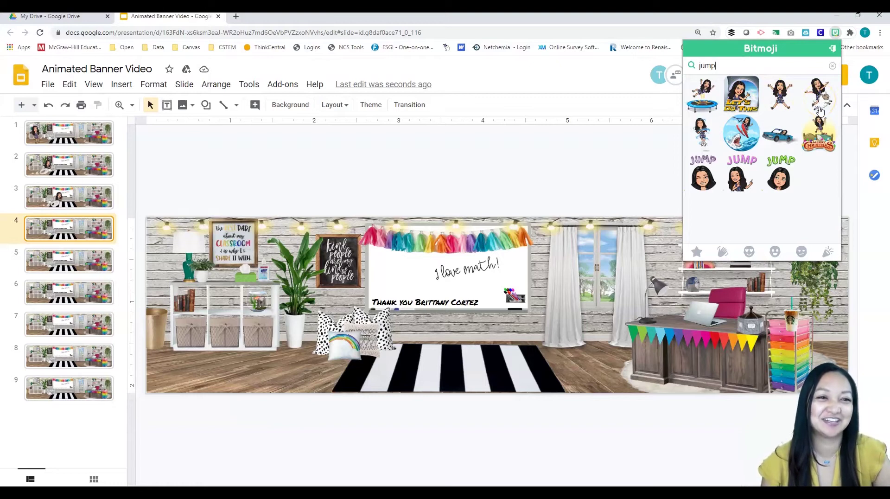
pyautogui.click(747, 67)
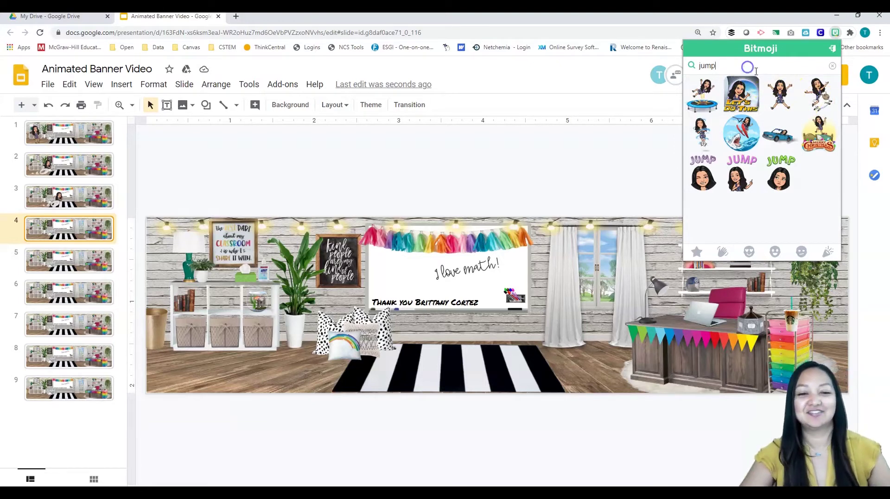
pyautogui.press('BackSpace')
pyautogui.write('pose')
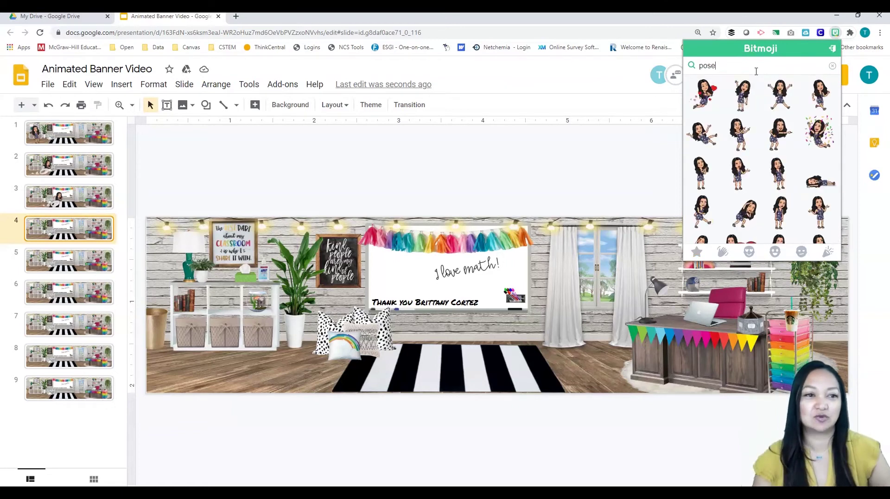
pyautogui.click(780, 103)
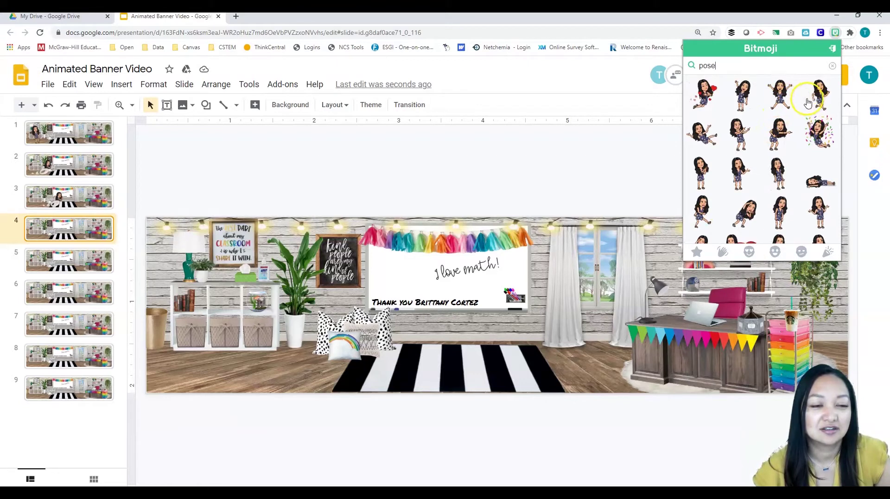
pyautogui.moveTo(782, 103); pyautogui.dragTo(482, 274)
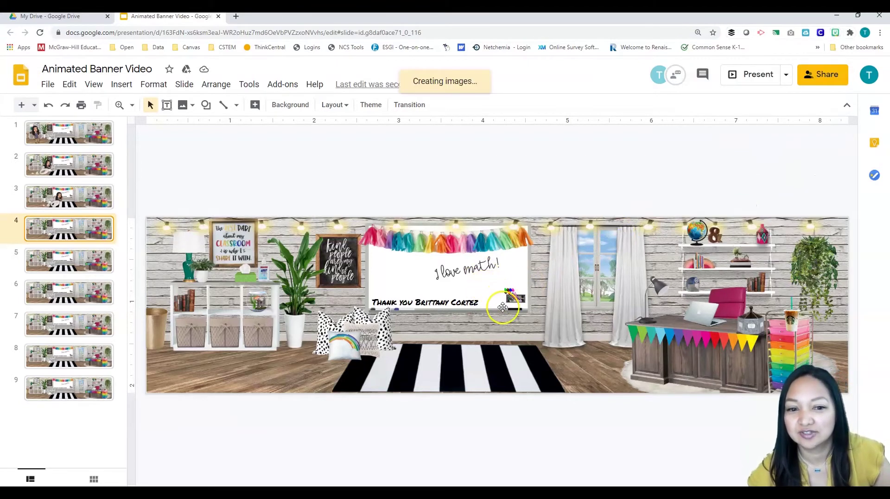
pyautogui.moveTo(547, 371); pyautogui.dragTo(504, 278)
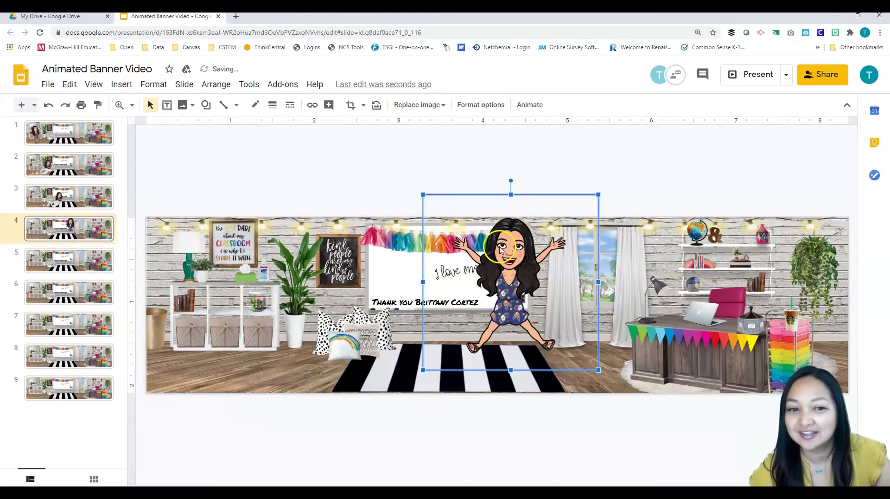
# - On slide 5, search Bitmoji for "pose", add the smiling character in mid-stride, and place it in front of the window beside the desk
pyautogui.click(64, 272)
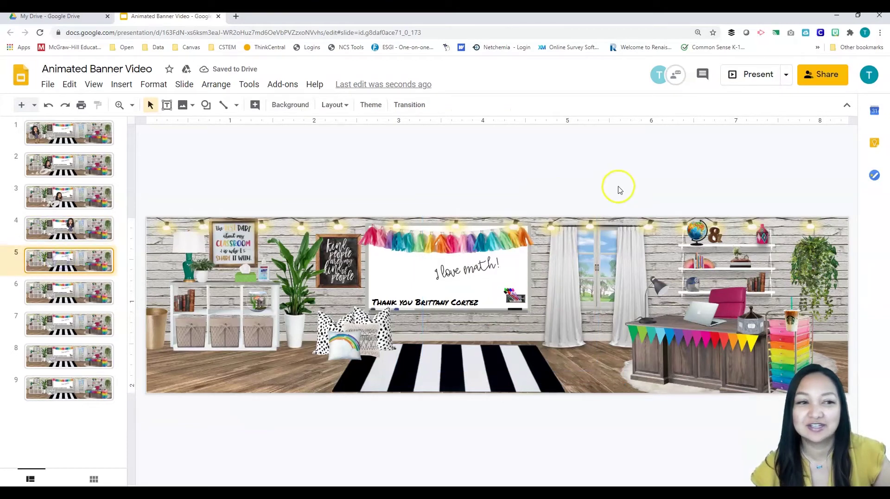
pyautogui.click(836, 33)
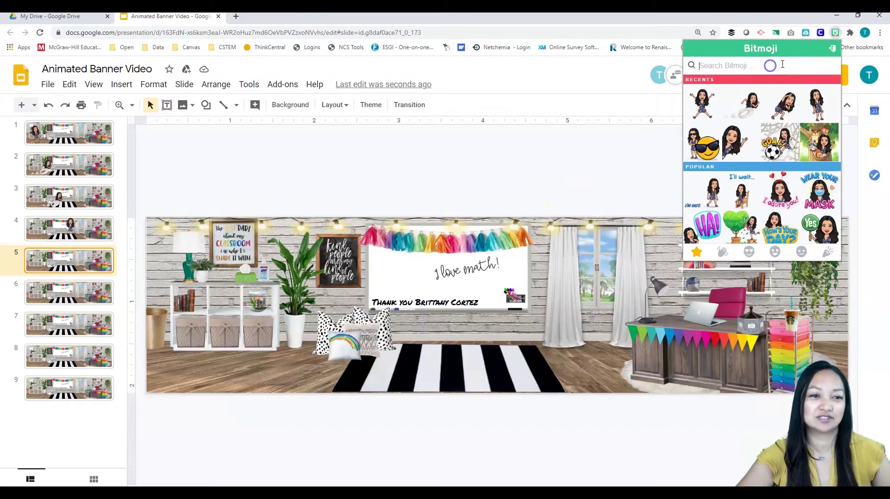
pyautogui.write('pose')
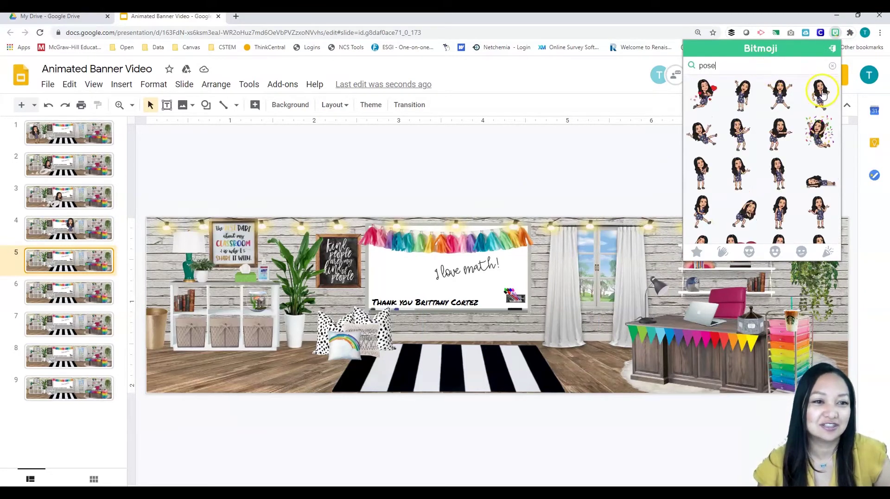
pyautogui.moveTo(822, 93); pyautogui.dragTo(559, 332)
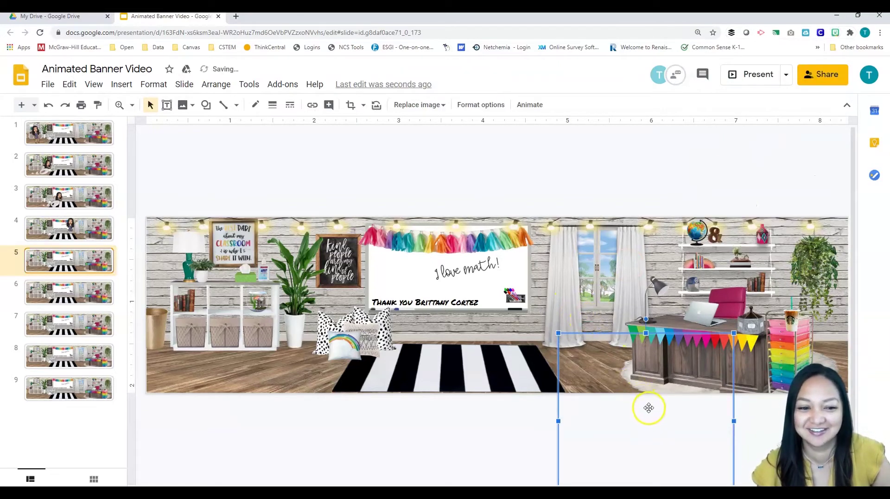
pyautogui.moveTo(650, 410); pyautogui.dragTo(604, 312)
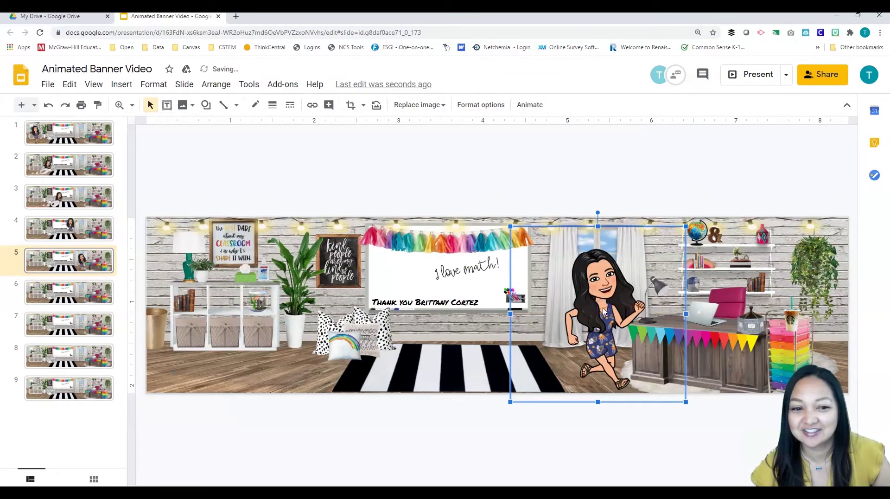
# - On slide 6, search Bitmoji for "pose", add the reclining character with outstretched arms, and place it on top of the desk
pyautogui.click(86, 295)
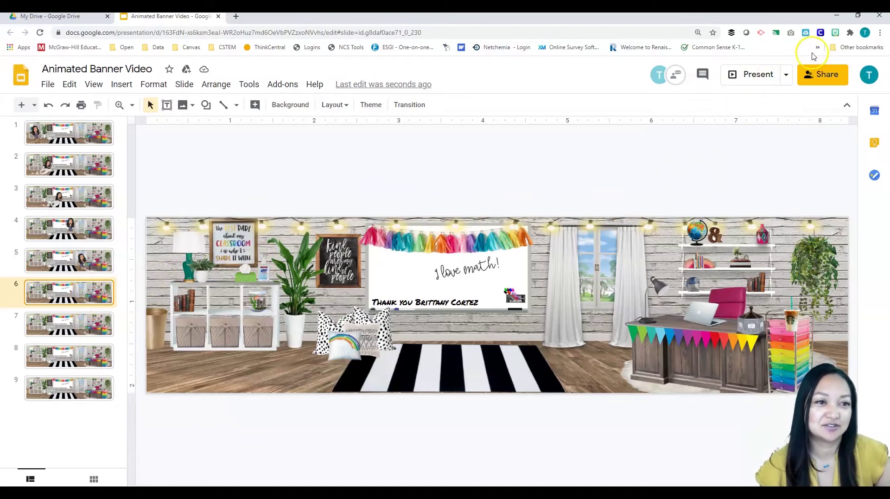
pyautogui.click(835, 33)
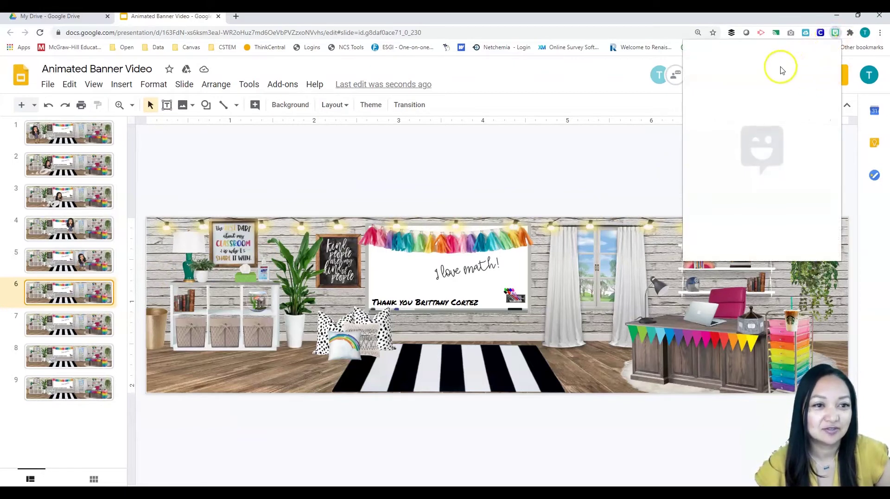
pyautogui.write('sit')
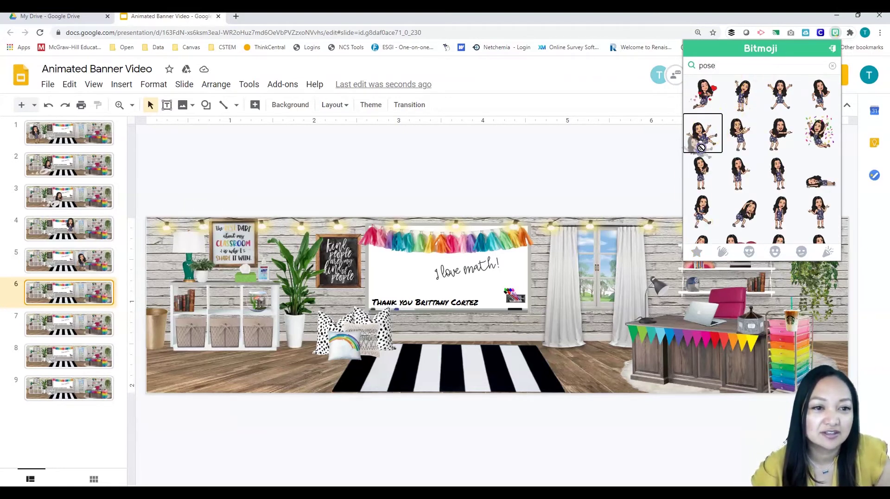
pyautogui.moveTo(702, 134); pyautogui.dragTo(675, 336)
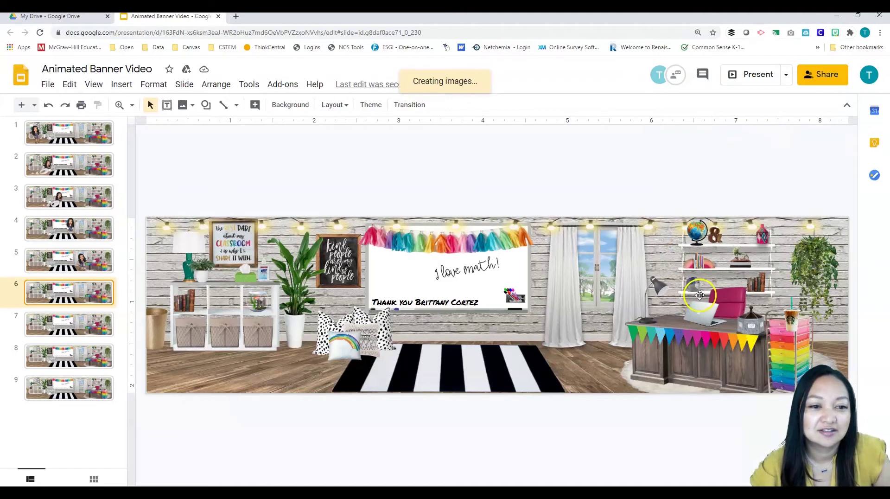
pyautogui.moveTo(743, 361); pyautogui.dragTo(695, 297)
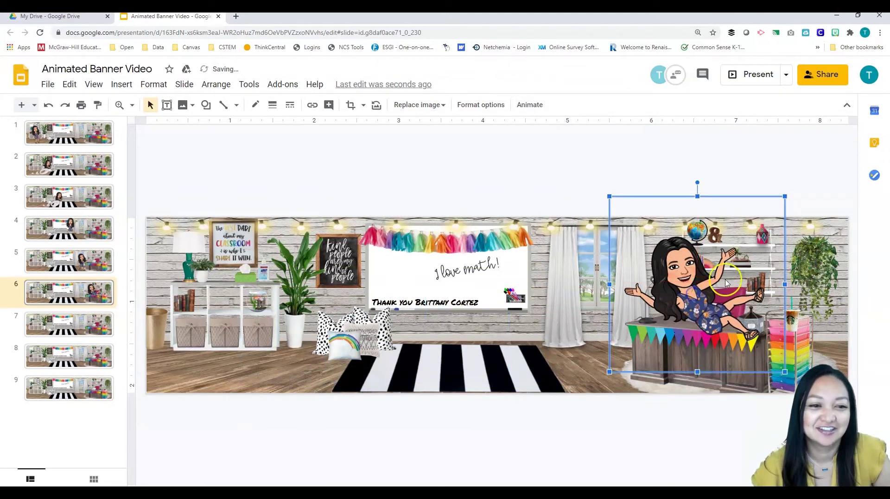
# - Go through slides 1 to 6 in order to review the character's sequence of poses across the classroom
pyautogui.click(57, 141)
pyautogui.click(52, 162)
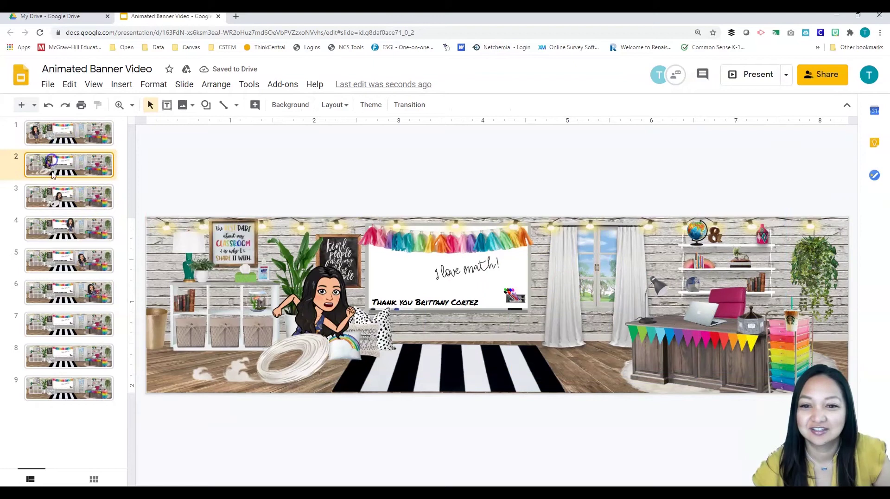
pyautogui.click(64, 197)
pyautogui.click(73, 237)
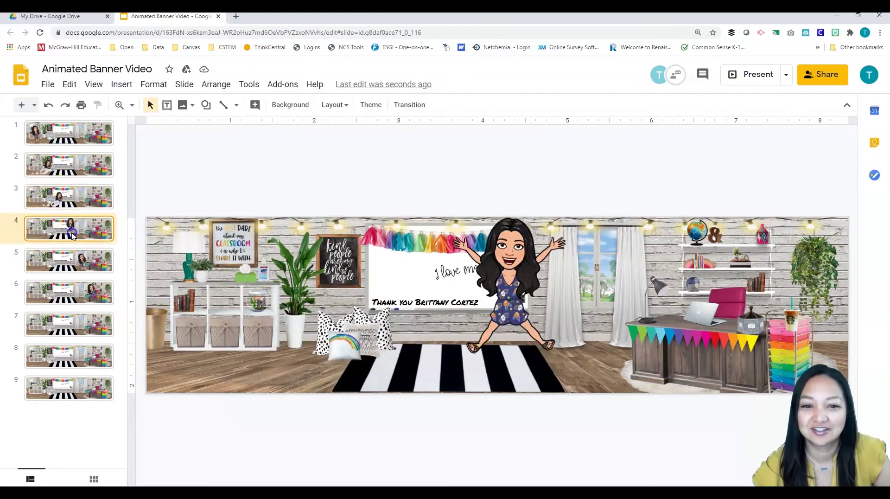
pyautogui.click(78, 259)
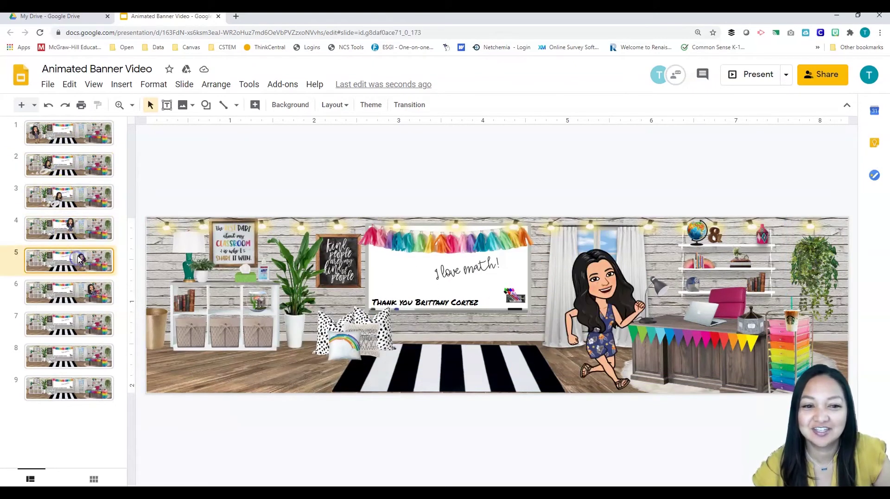
pyautogui.click(74, 290)
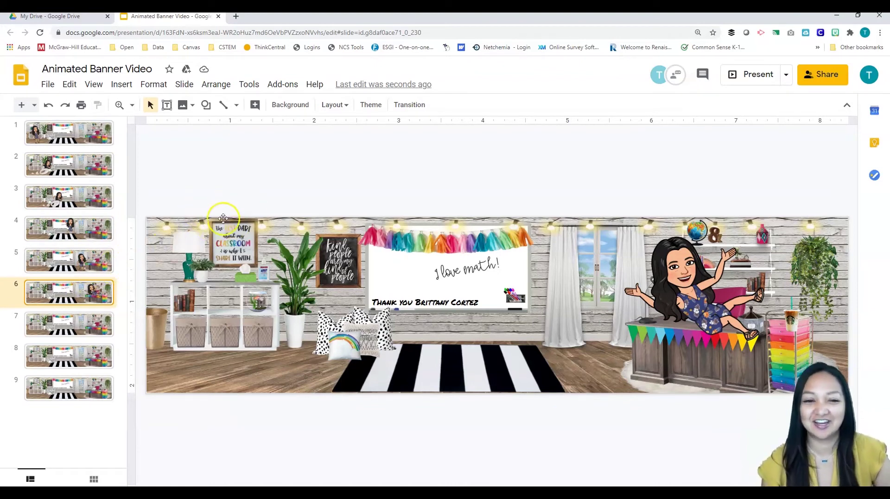
# - Delete the three unused classroom slides, 7 to 9, that have no character
pyautogui.click(71, 324)
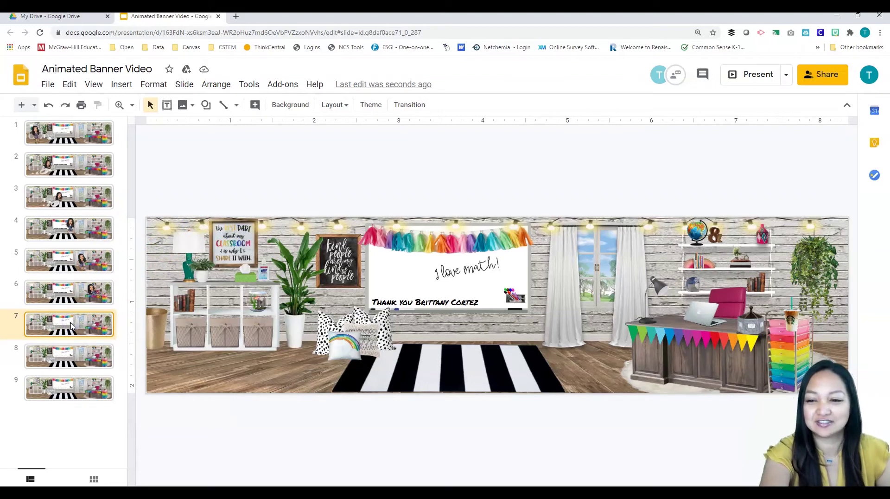
pyautogui.press('Delete')
pyautogui.click(69, 330)
pyautogui.press('Delete')
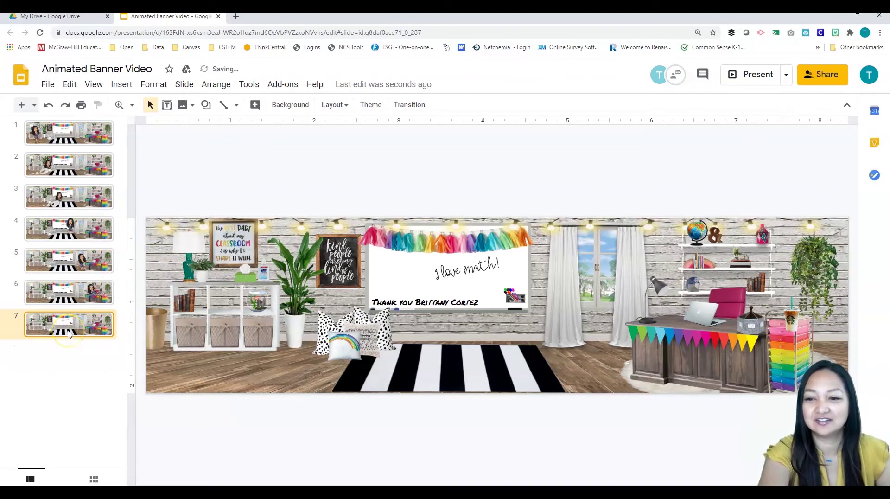
pyautogui.press('Delete')
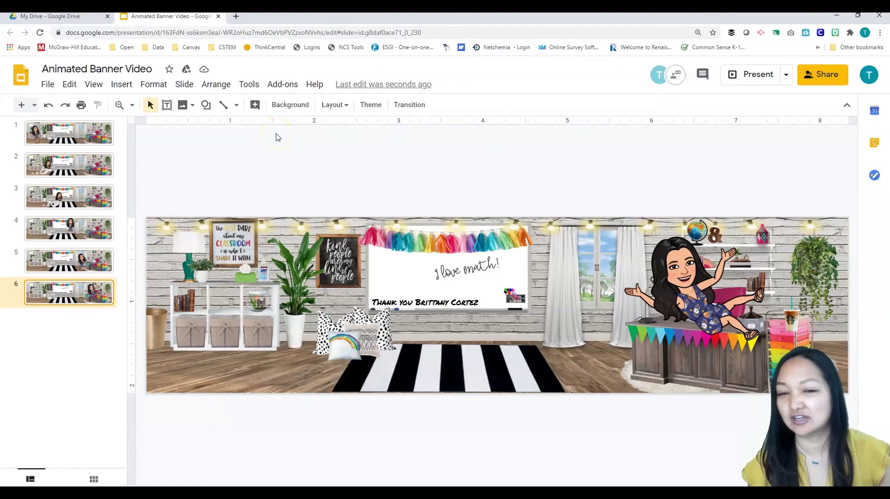
# - Search the G Suite Marketplace for the "creator studio" add-on and open the Creator Studio listing
pyautogui.click(270, 84)
pyautogui.click(296, 133)
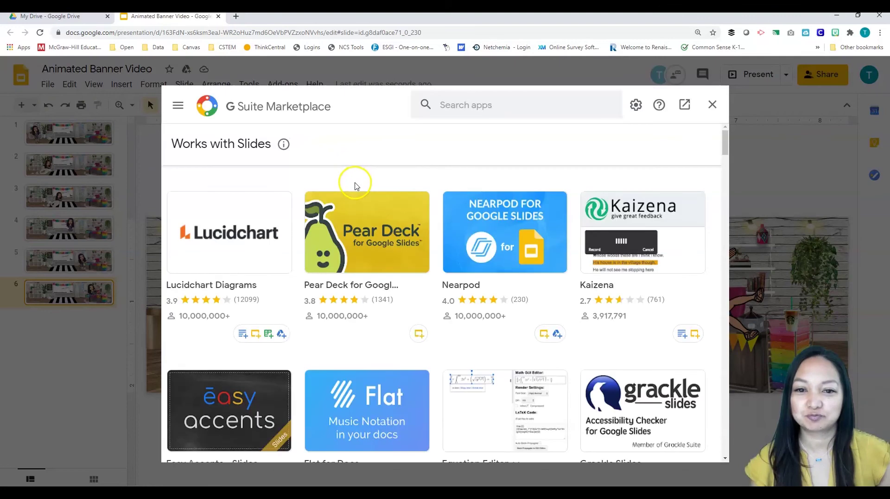
pyautogui.click(462, 107)
pyautogui.write('creator')
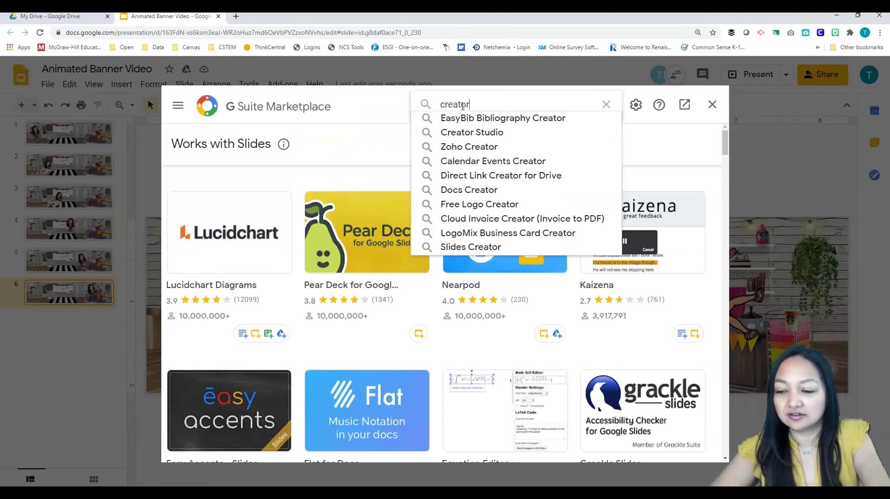
pyautogui.write(' studio')
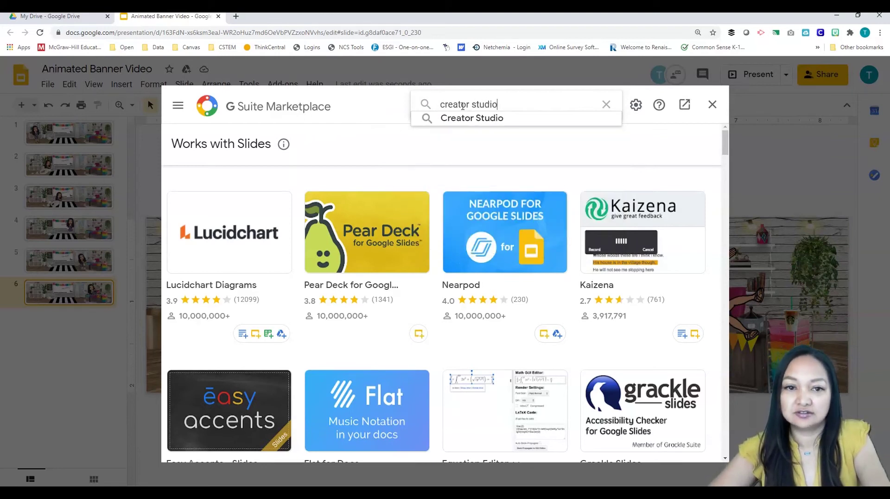
pyautogui.press('Return')
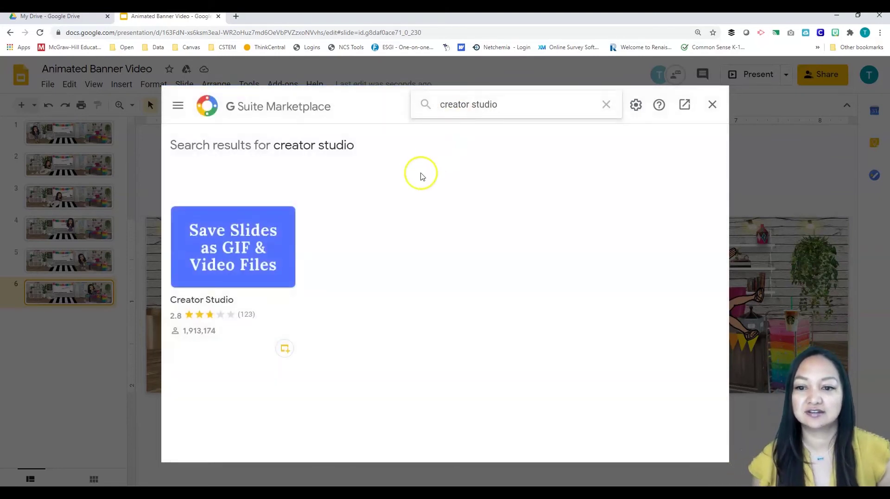
pyautogui.click(241, 239)
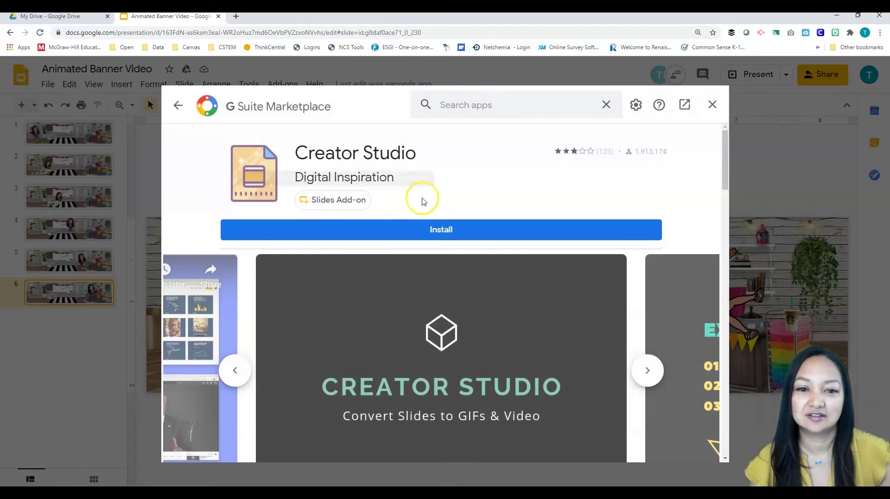
# - Install the Creator Studio add-on with the school Google account, allow its requested permissions, and close the marketplace
pyautogui.click(430, 229)
pyautogui.click(510, 338)
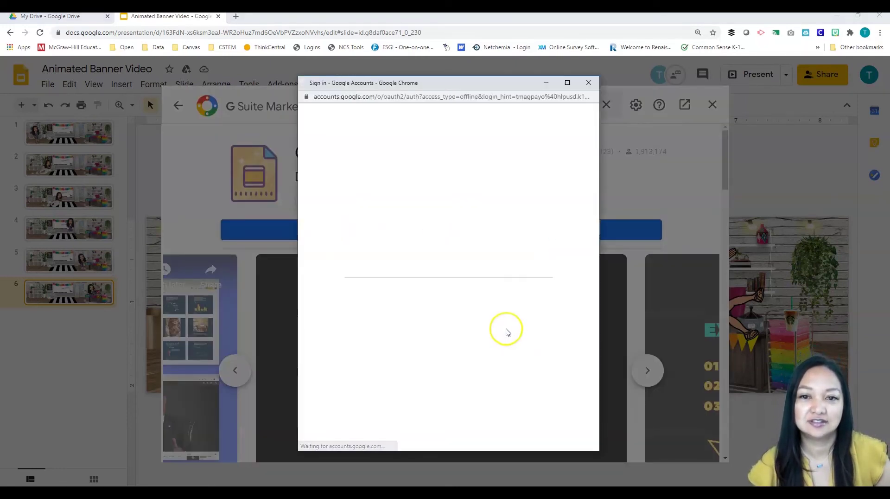
pyautogui.click(427, 285)
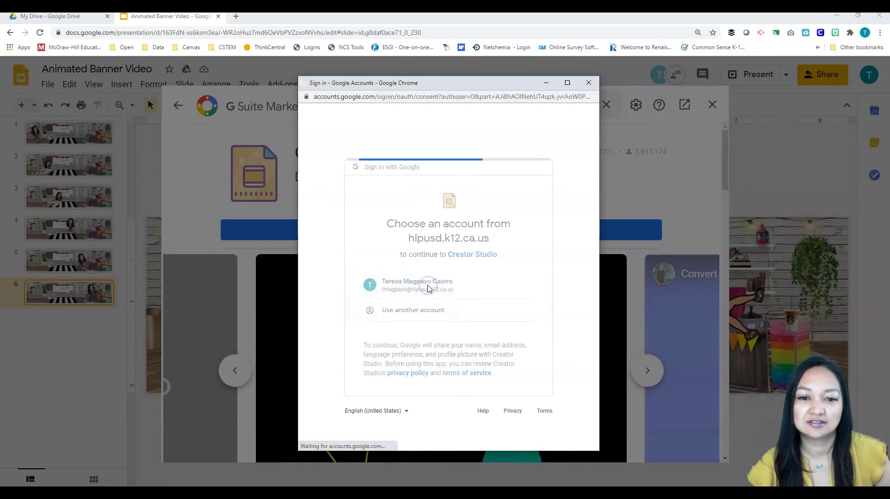
pyautogui.scroll(-3, 468, 343)
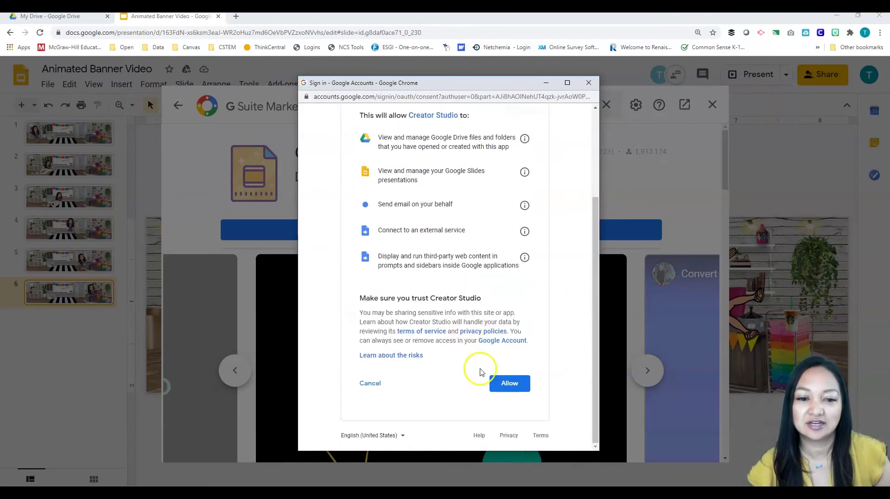
pyautogui.click(503, 380)
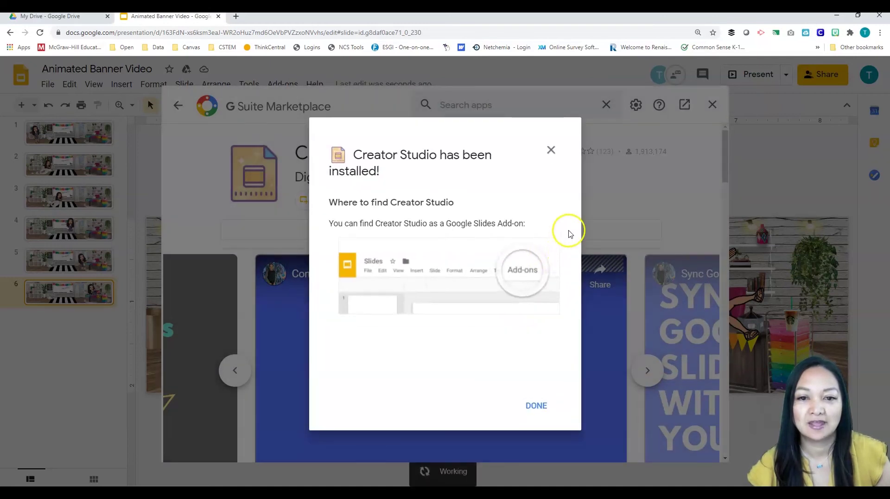
pyautogui.click(536, 405)
pyautogui.click(712, 104)
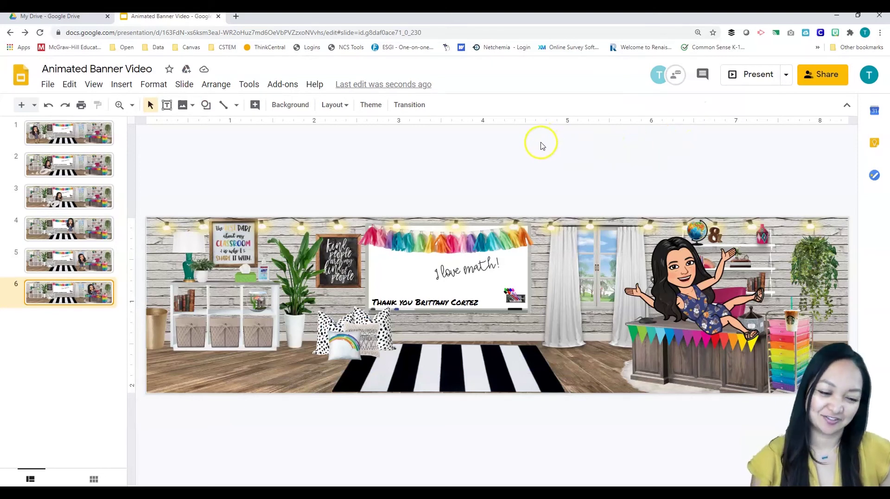
# - Open the Creator Studio add-on for this presentation and set its output width to 1600 pixels
pyautogui.click(274, 86)
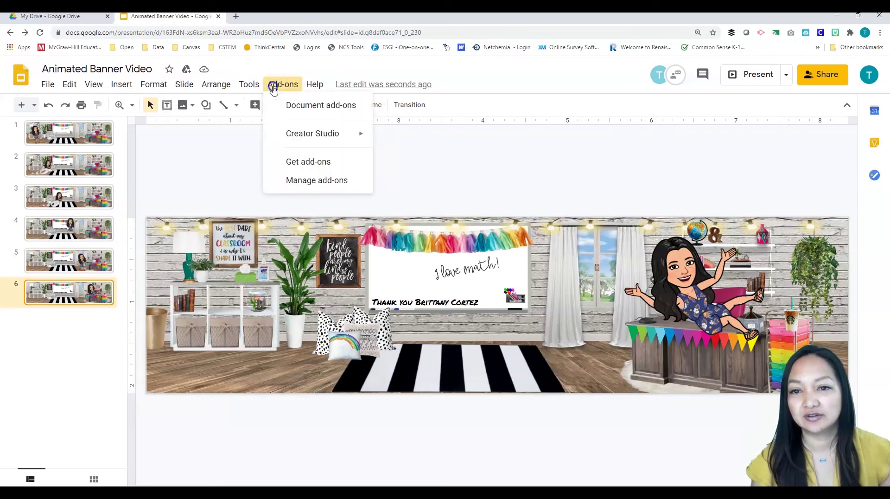
pyautogui.click(303, 134)
pyautogui.click(394, 137)
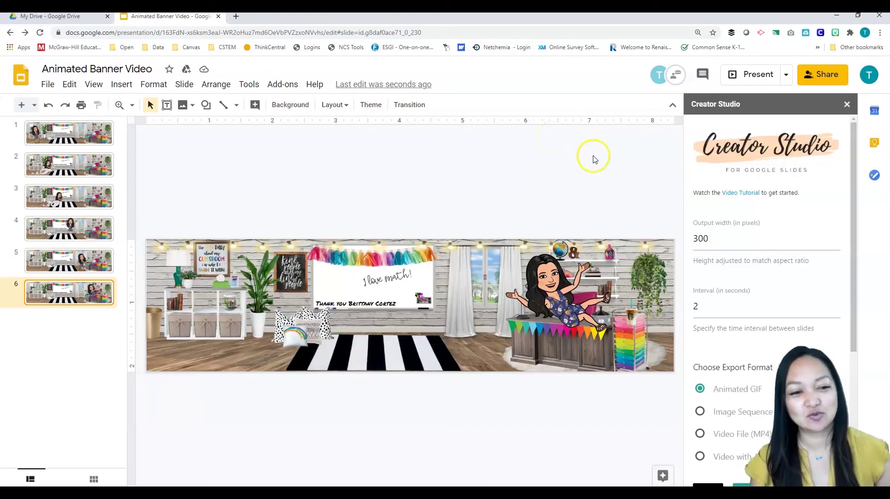
pyautogui.doubleClick(700, 238)
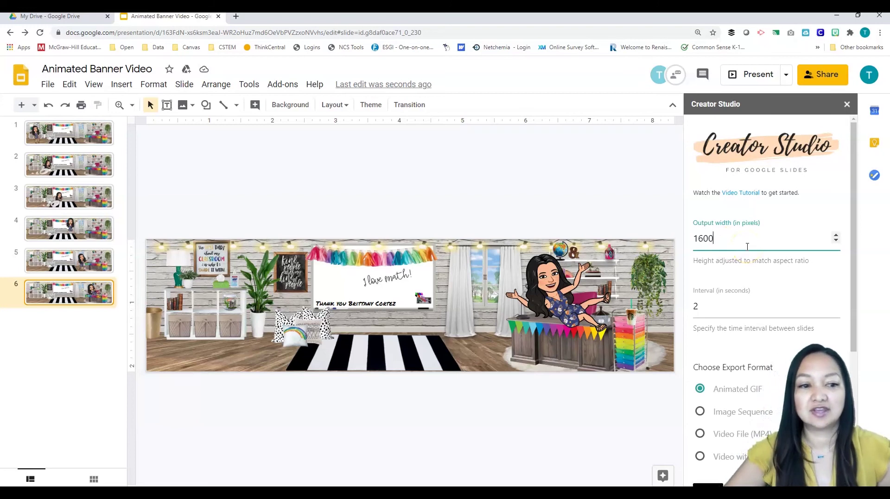
# - Set the interval between slides to .5 seconds and export the presentation as an animated GIF
pyautogui.click(705, 306)
pyautogui.doubleClick(710, 302)
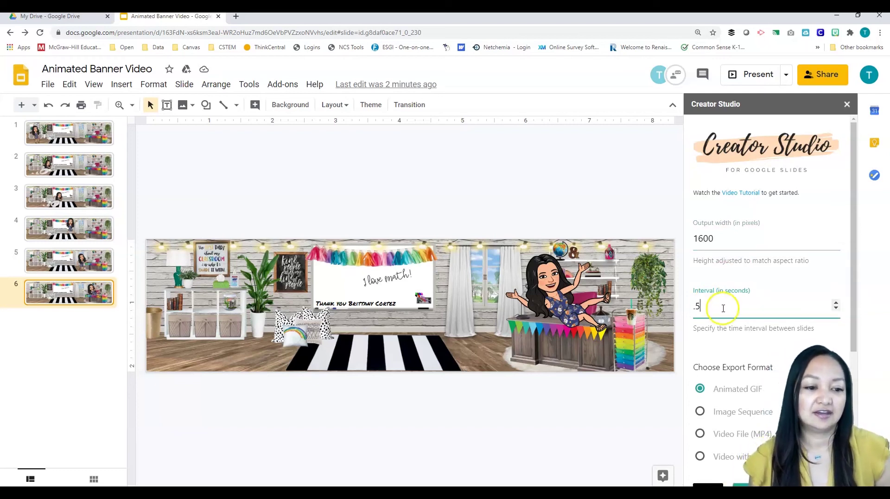
pyautogui.write('.5')
pyautogui.scroll(-2, 728, 309)
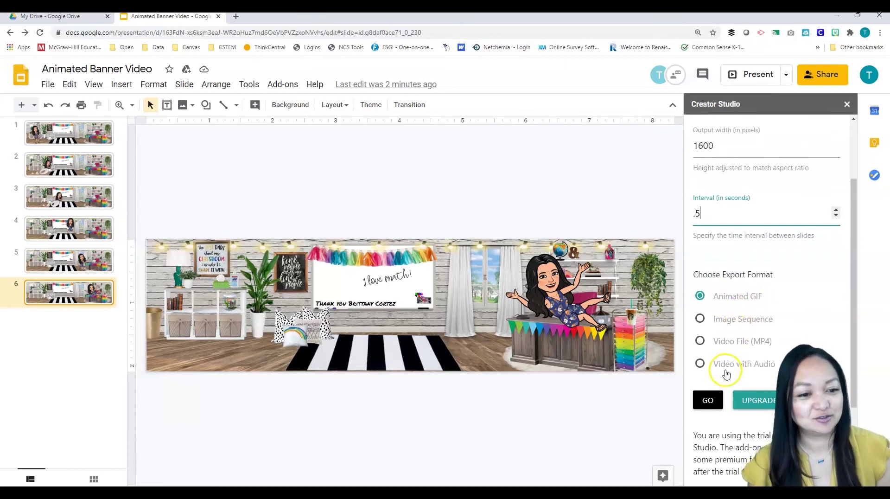
pyautogui.click(710, 400)
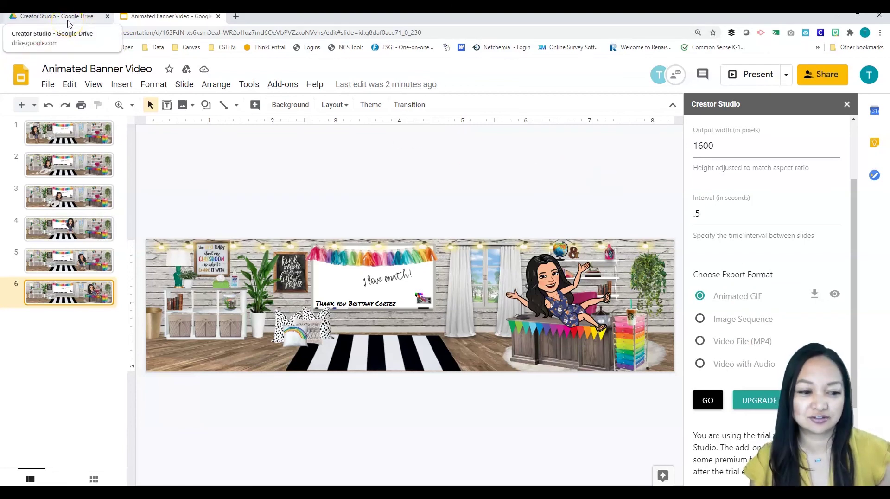
# - Switch to Google Drive, preview Animated Banner Video.gif in the Creator Studio folder, and close the preview
pyautogui.click(68, 20)
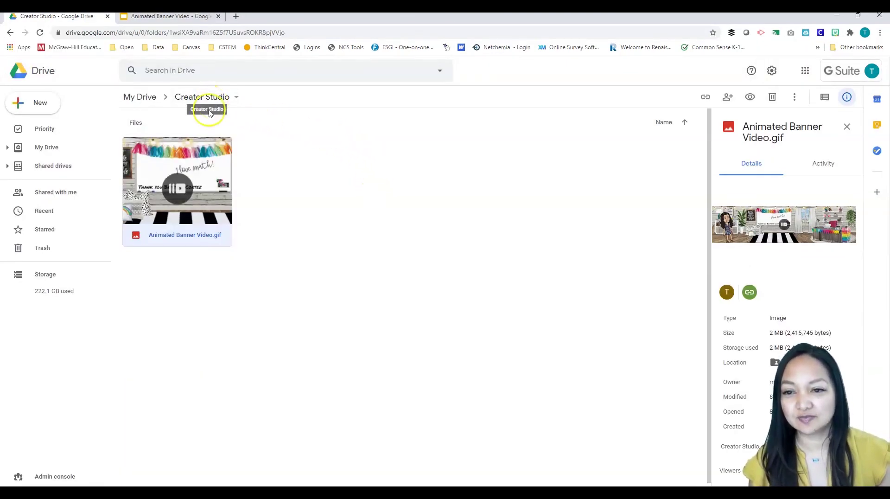
pyautogui.doubleClick(181, 192)
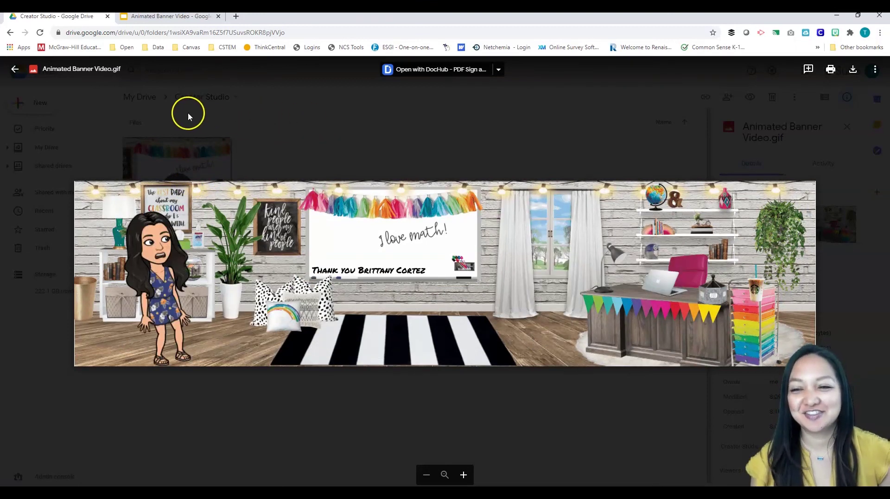
pyautogui.click(18, 75)
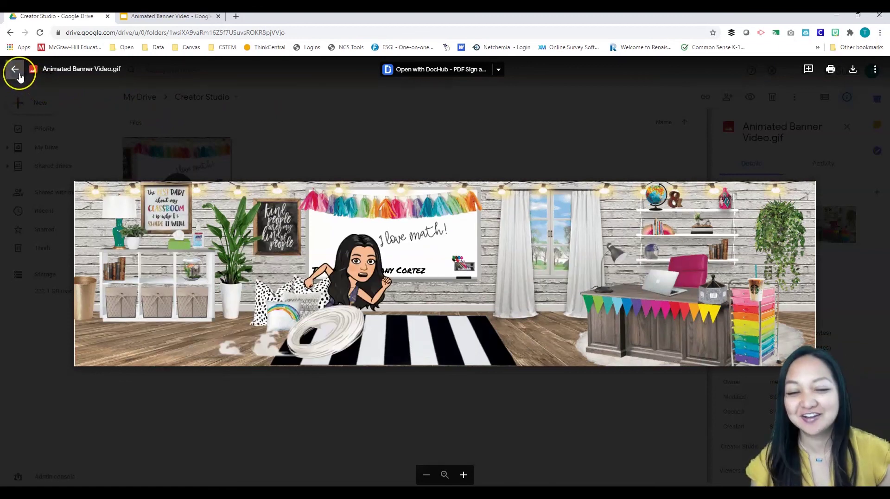